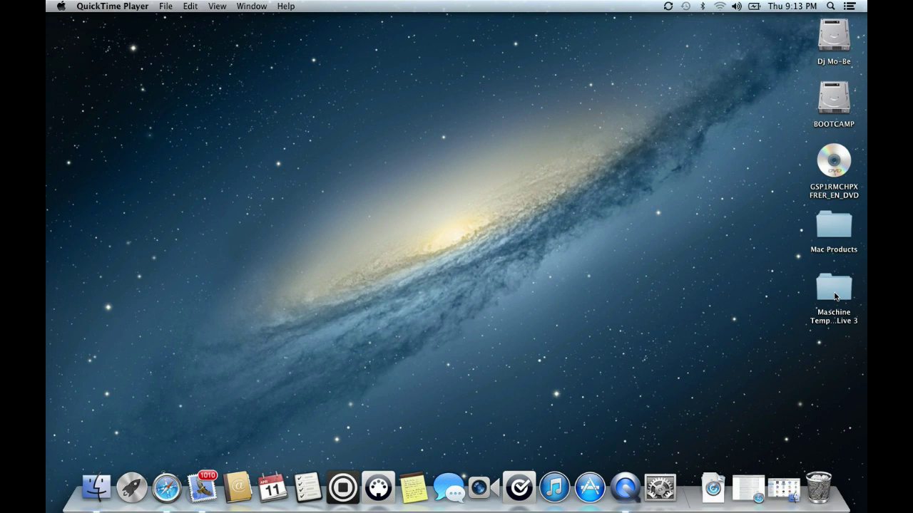
Restore the minimized Native Instruments support updates page in Safari from the Dock
click(745, 485)
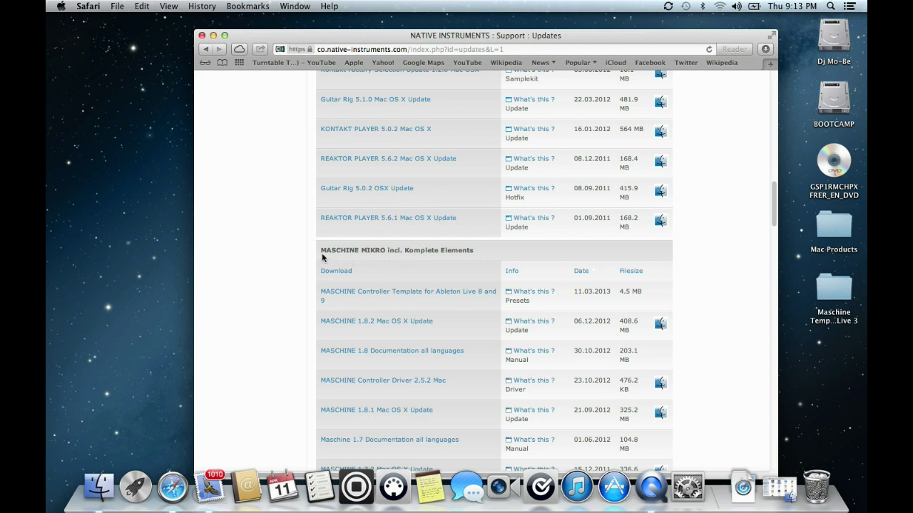
triple_click(337, 298)
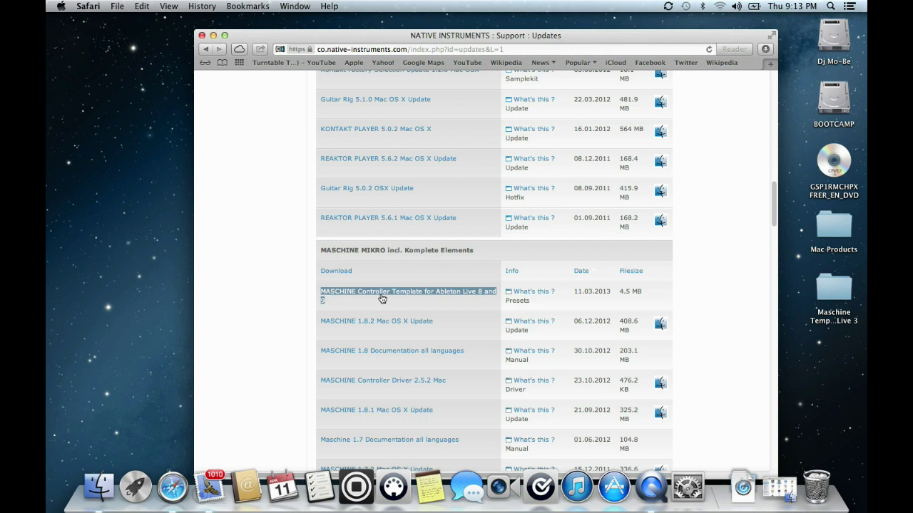
click(479, 295)
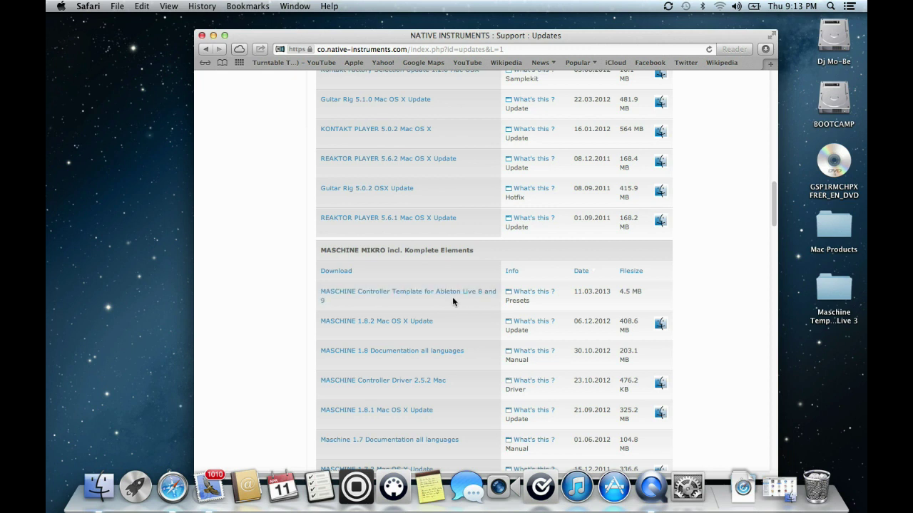
click(213, 36)
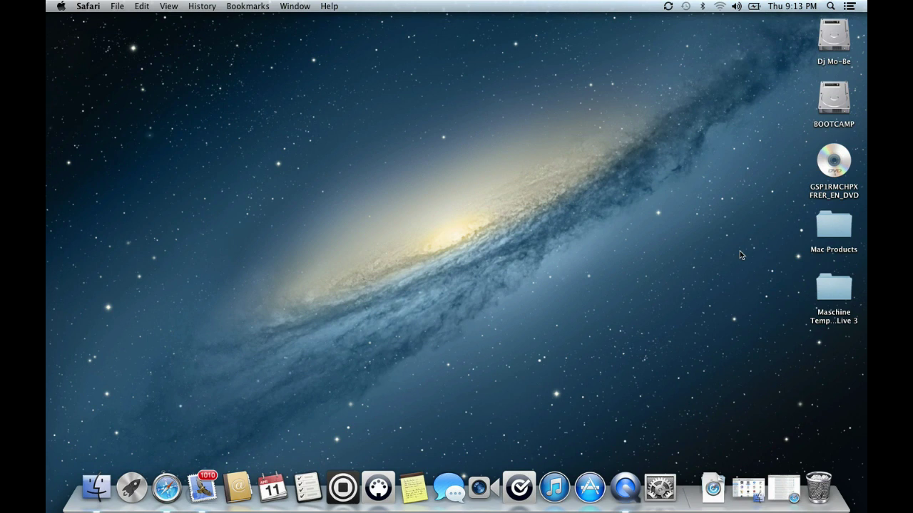
Open the Maschine Template Update for Live 3 folder and its Controller Editor Ableton Live PDF manual
click(832, 299)
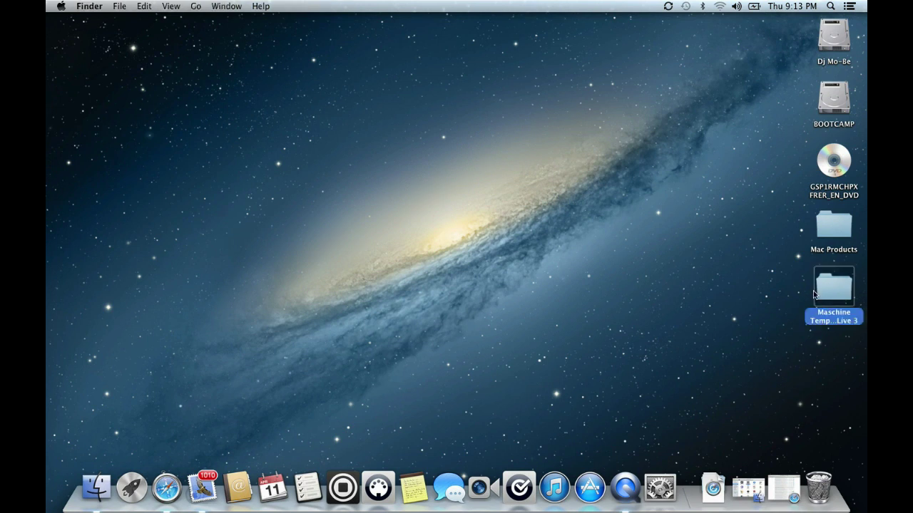
double_click(819, 295)
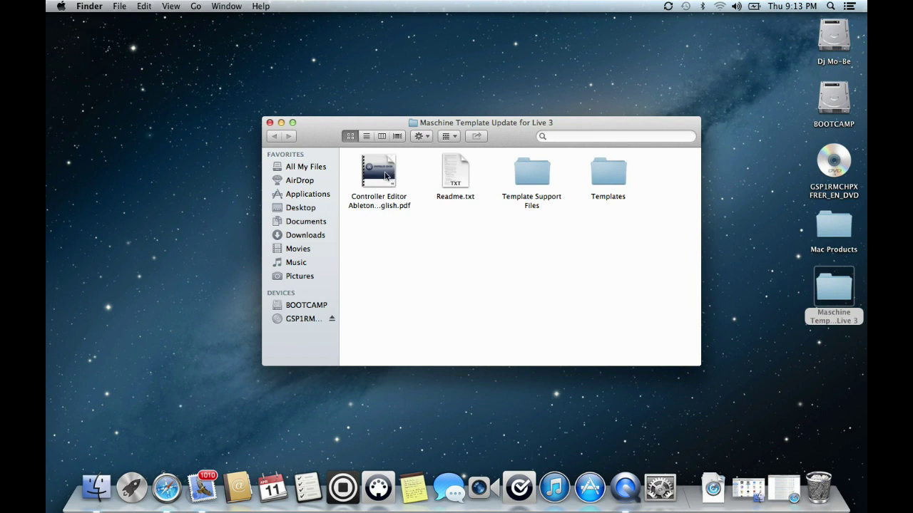
click(379, 183)
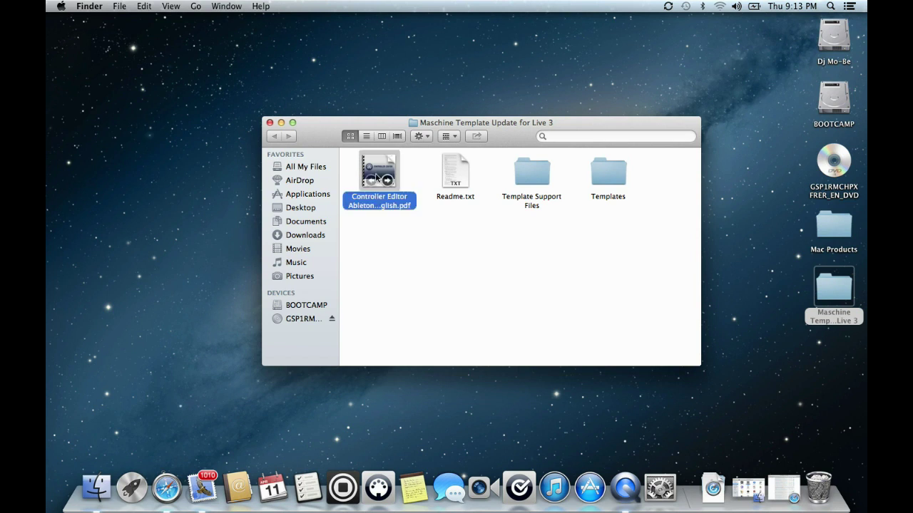
double_click(378, 183)
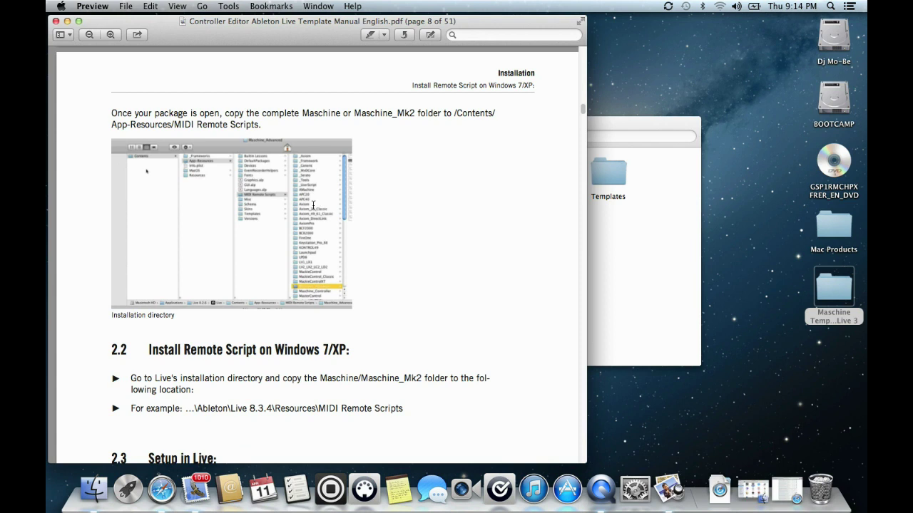
scroll(342, 214, up, 1)
scroll(301, 214, down, 2)
scroll(301, 214, down, 10)
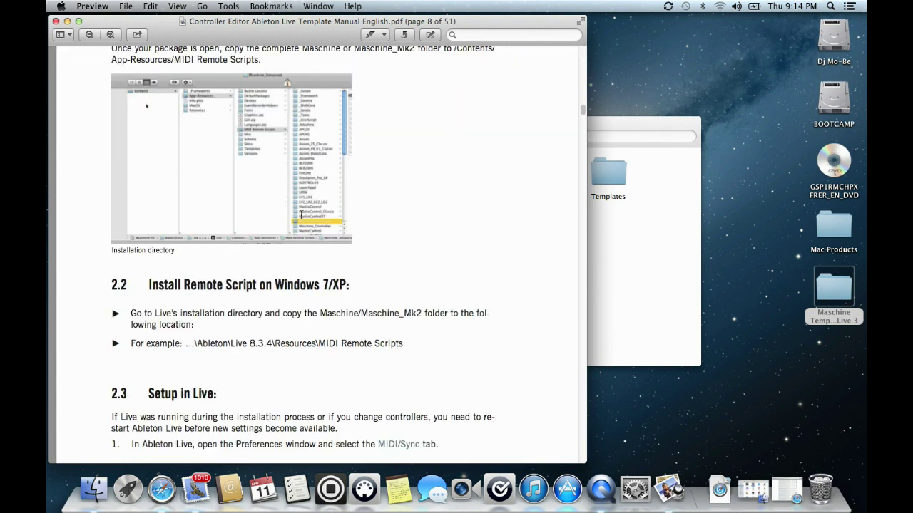
scroll(300, 214, down, 12)
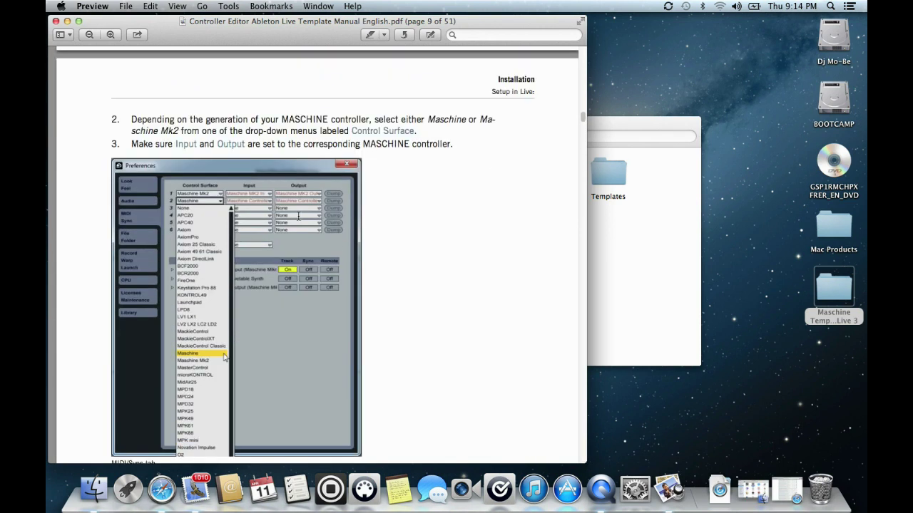
scroll(299, 216, up, 6)
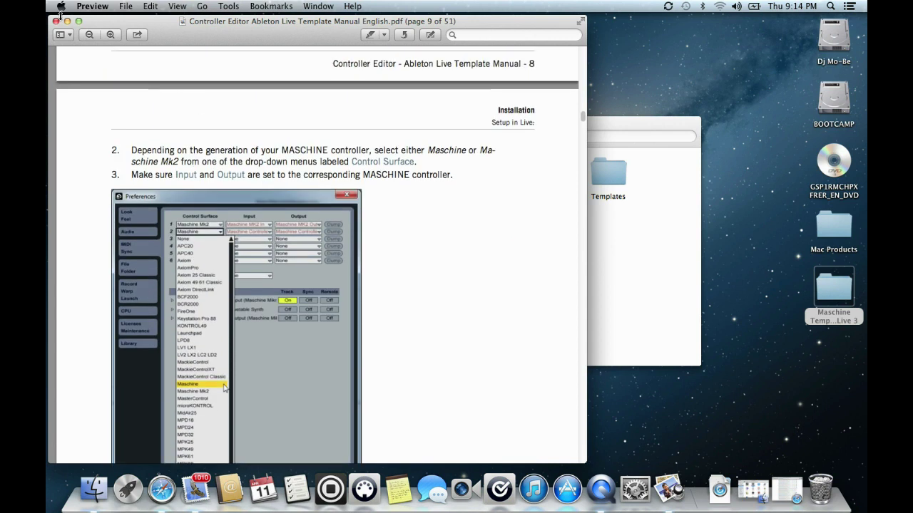
click(56, 22)
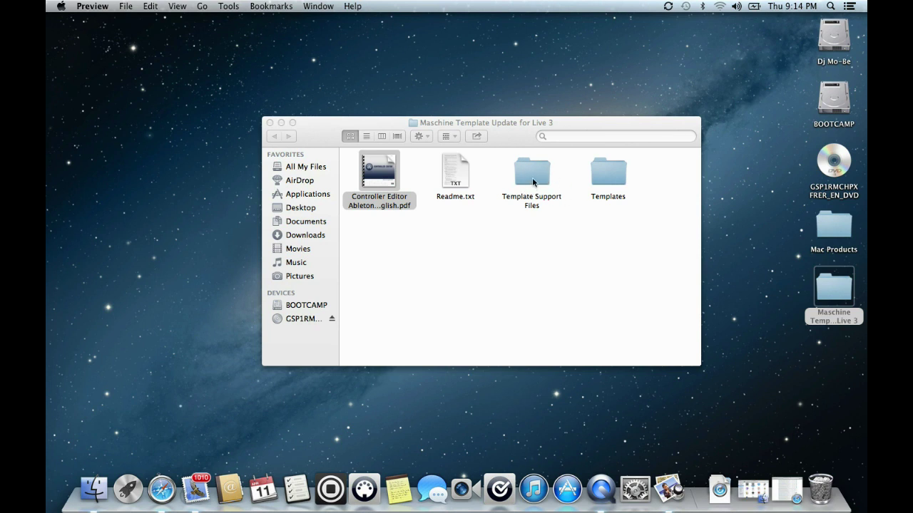
Copy the Maschine folder from Template Support Files > Live 9, then close that window
click(532, 181)
double_click(532, 179)
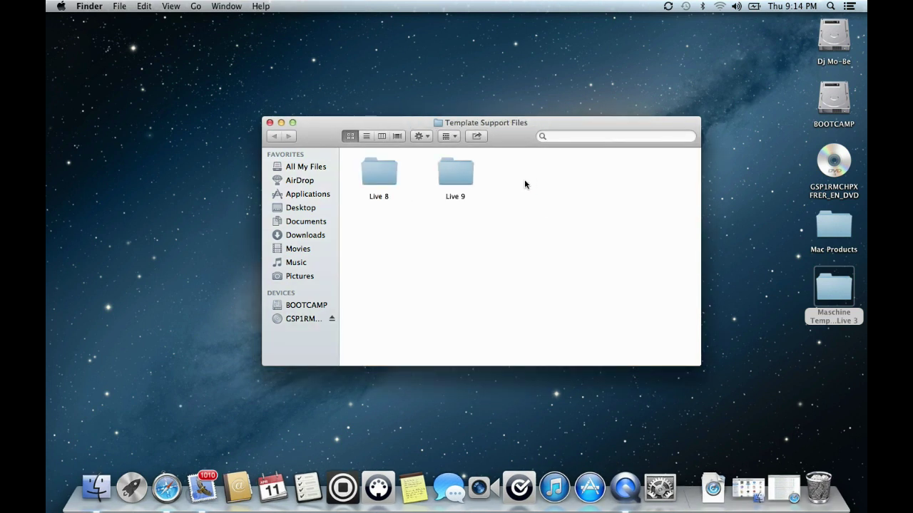
double_click(449, 186)
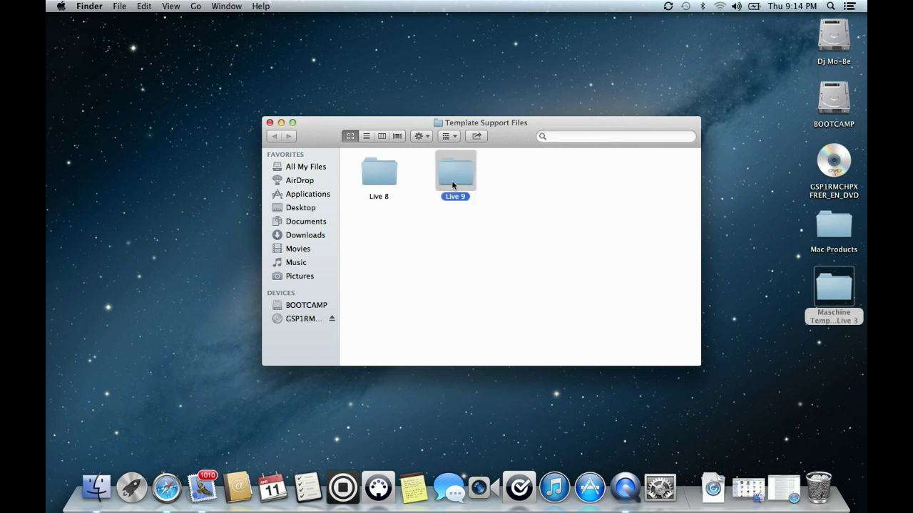
click(387, 180)
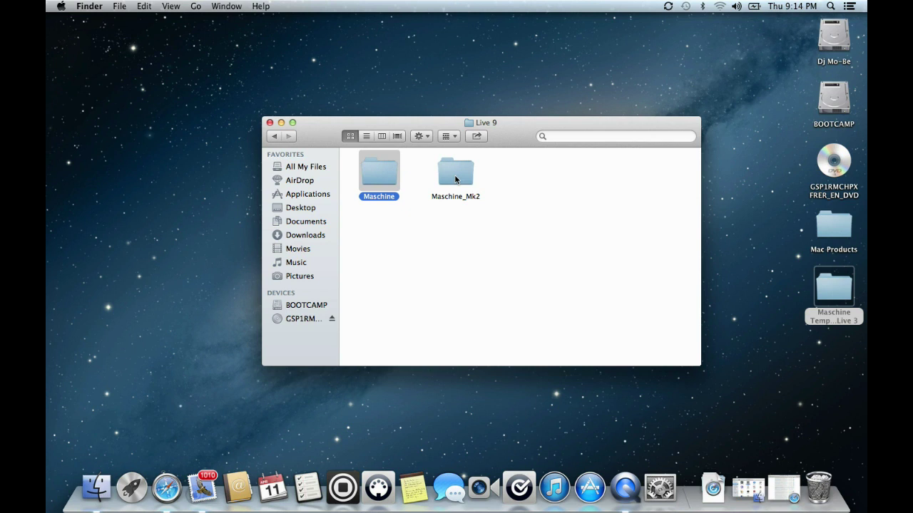
right_click(383, 174)
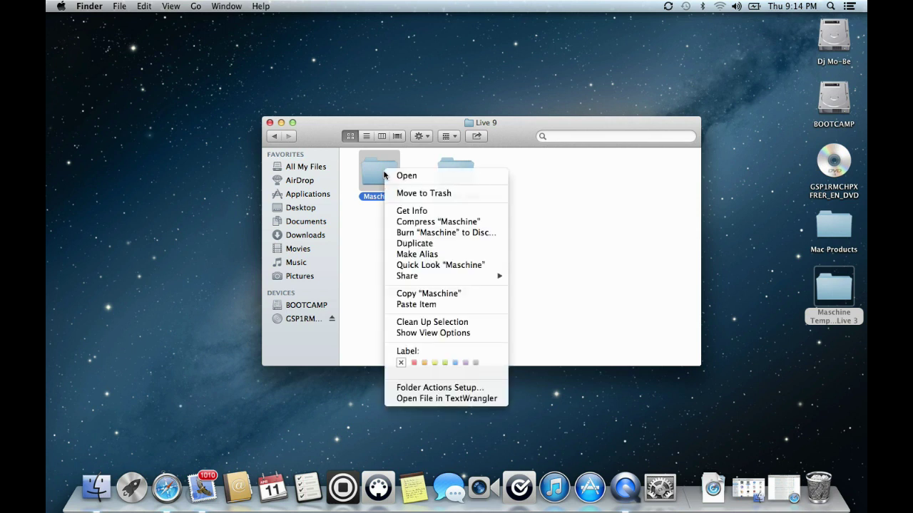
click(418, 294)
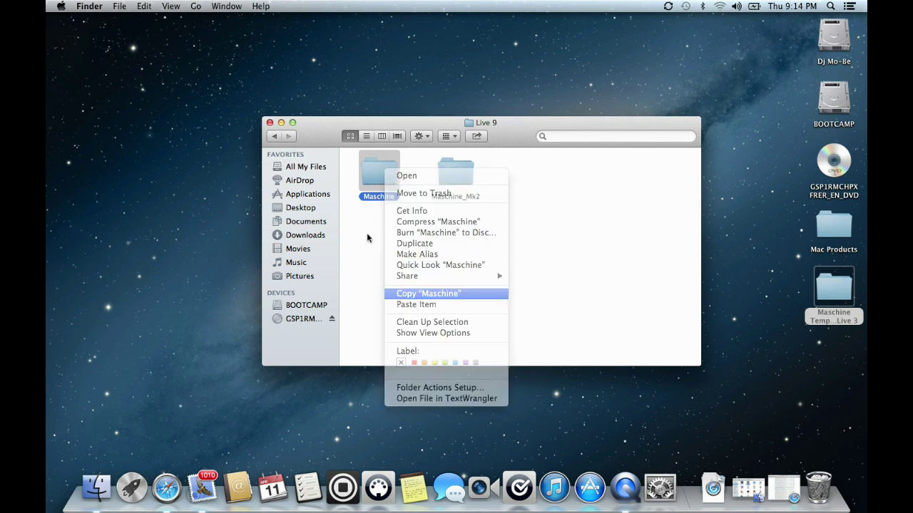
click(269, 122)
Show the package contents of Ableton Live 9 Suite in the Applications folder
click(195, 6)
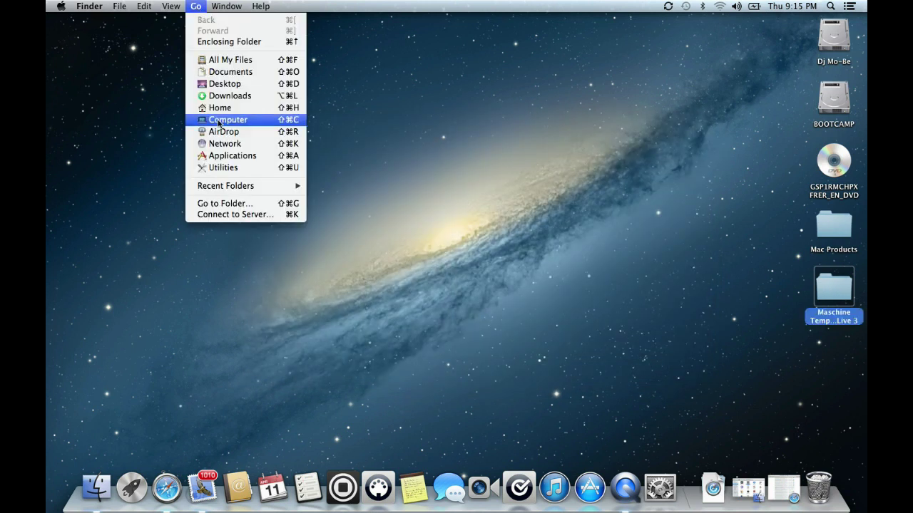
click(227, 156)
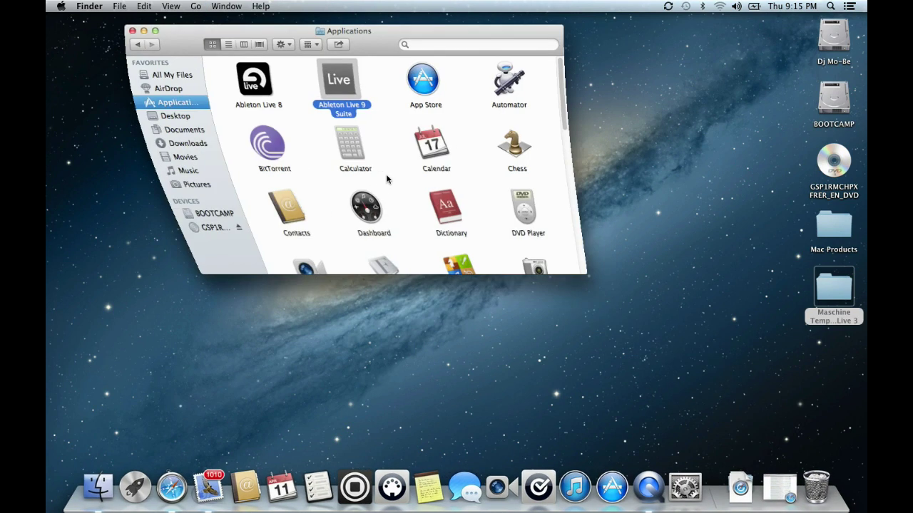
scroll(336, 107, down, 2)
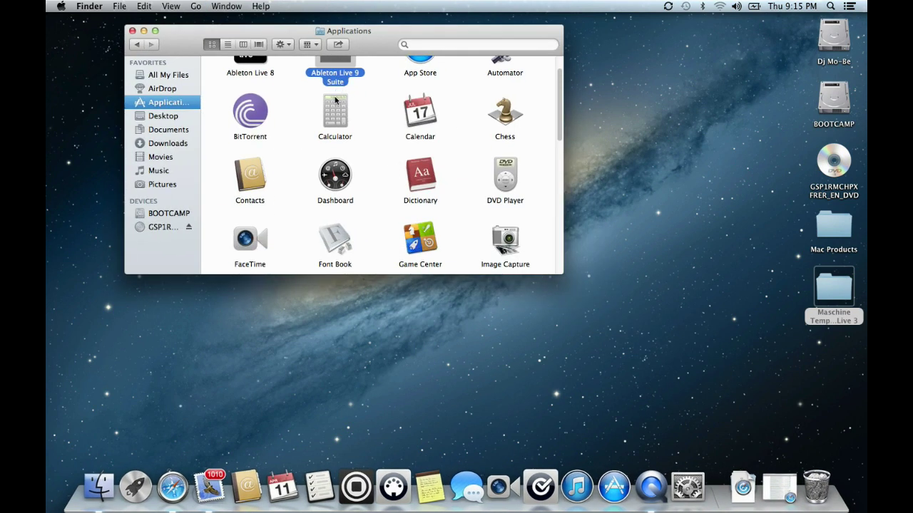
scroll(336, 93, down, 10)
scroll(339, 108, down, 3)
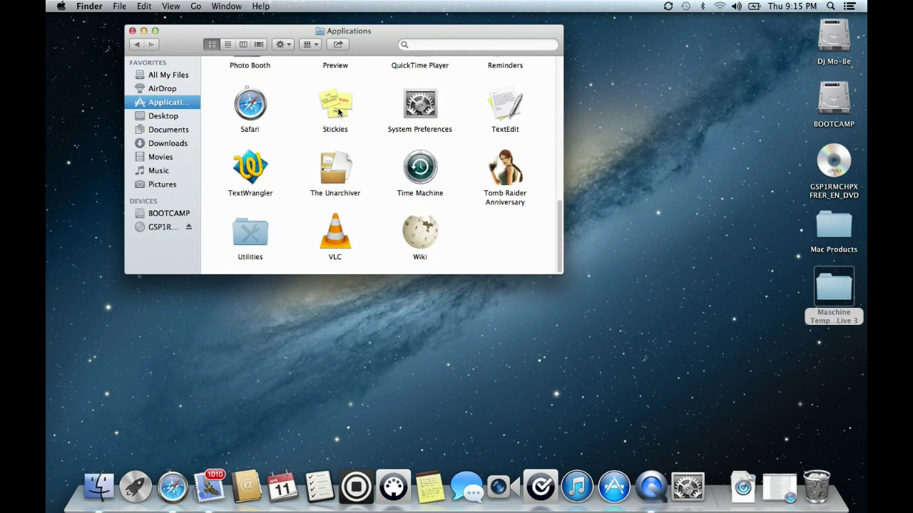
scroll(338, 107, up, 15)
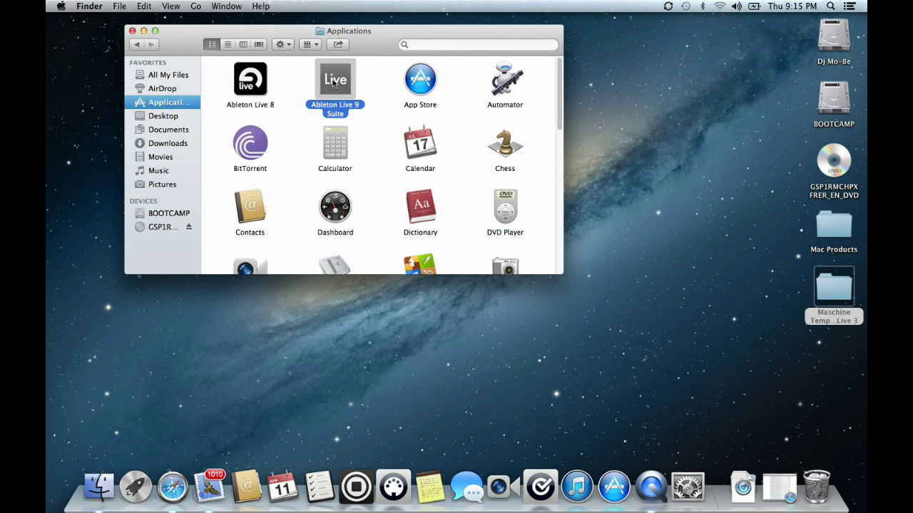
right_click(333, 84)
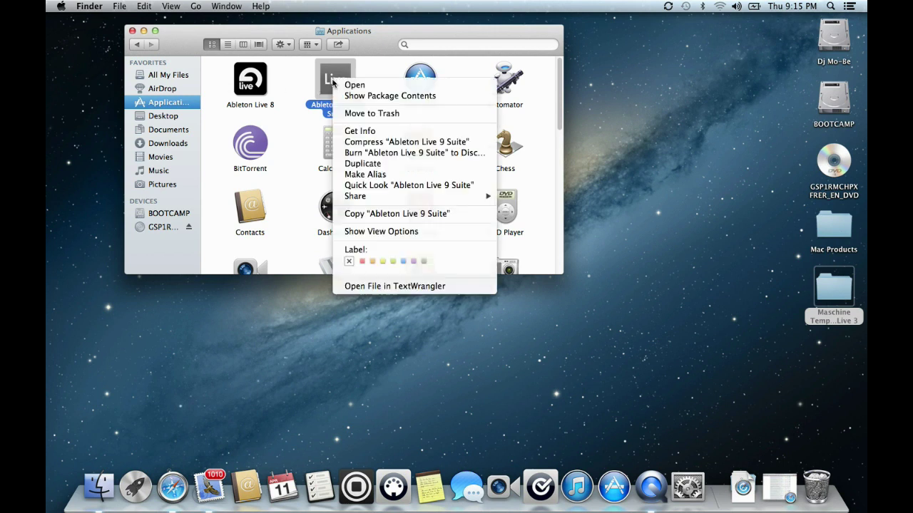
click(365, 98)
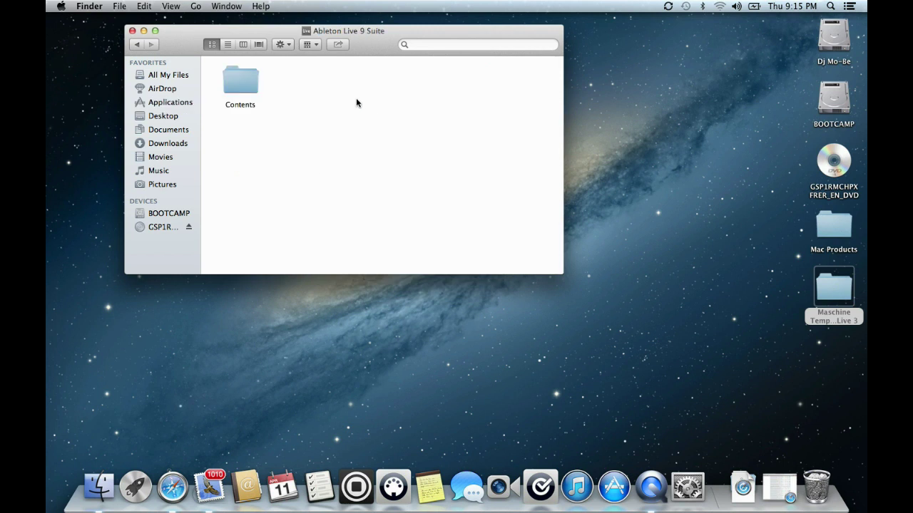
Navigate into Contents > App-Resources > MIDI Remote Scripts
click(231, 86)
double_click(232, 87)
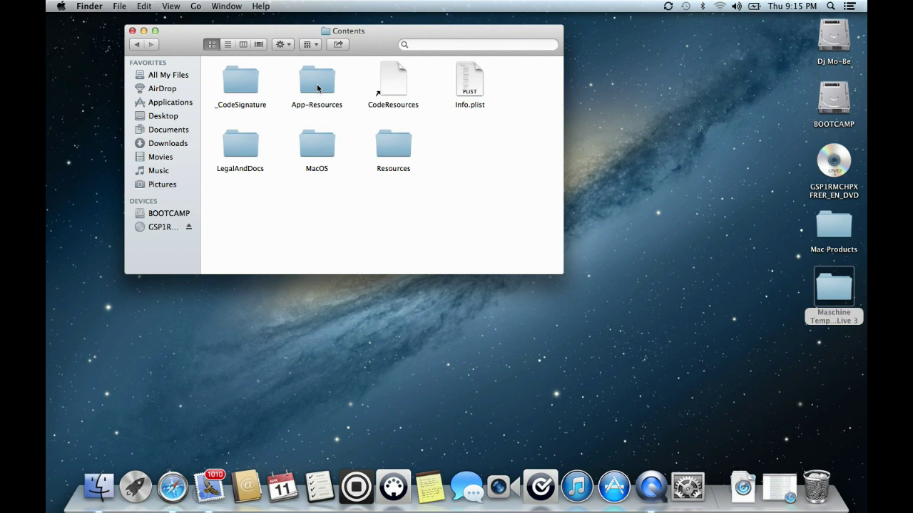
double_click(316, 87)
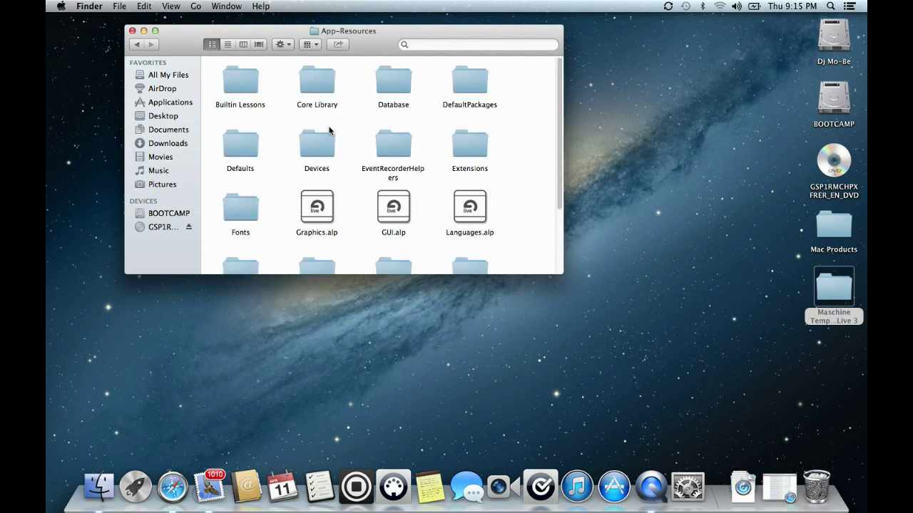
click(318, 151)
scroll(318, 152, down, 3)
scroll(318, 151, up, 2)
scroll(320, 151, down, 3)
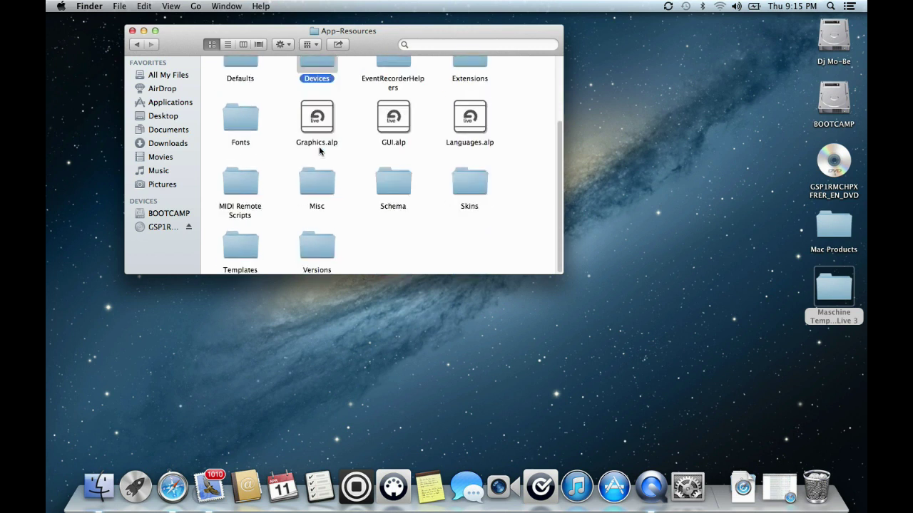
click(239, 191)
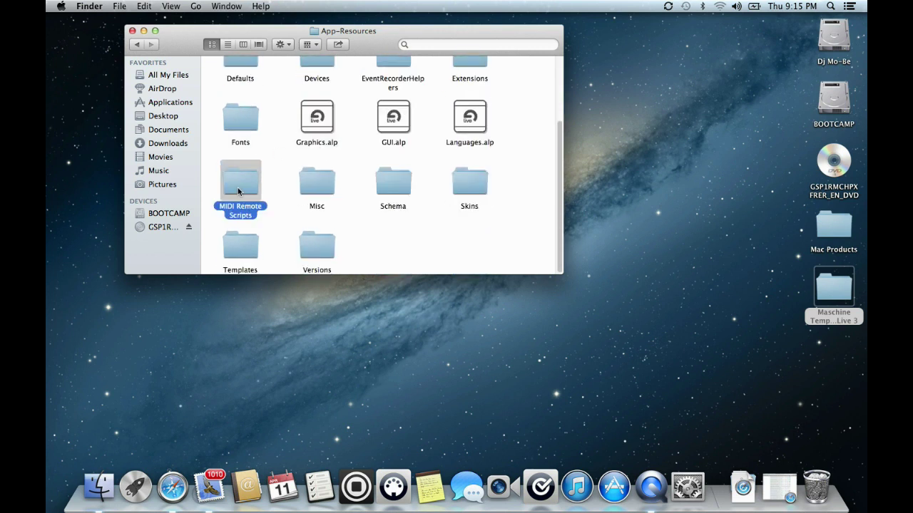
double_click(239, 191)
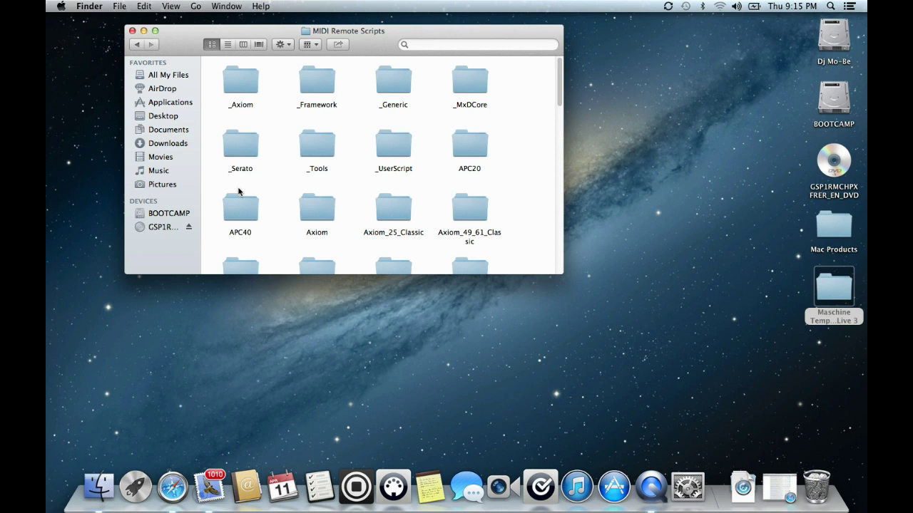
Paste the copied Maschine folder into MIDI Remote Scripts and close the window
right_click(440, 186)
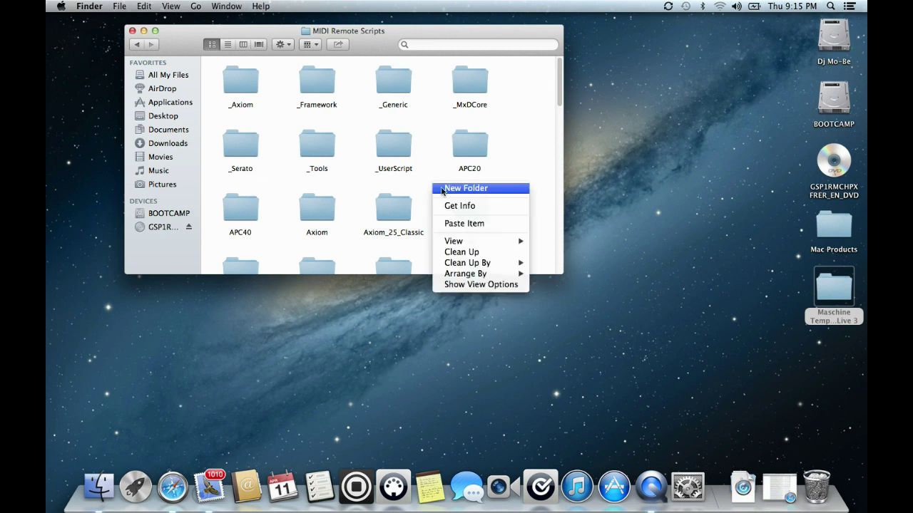
click(465, 224)
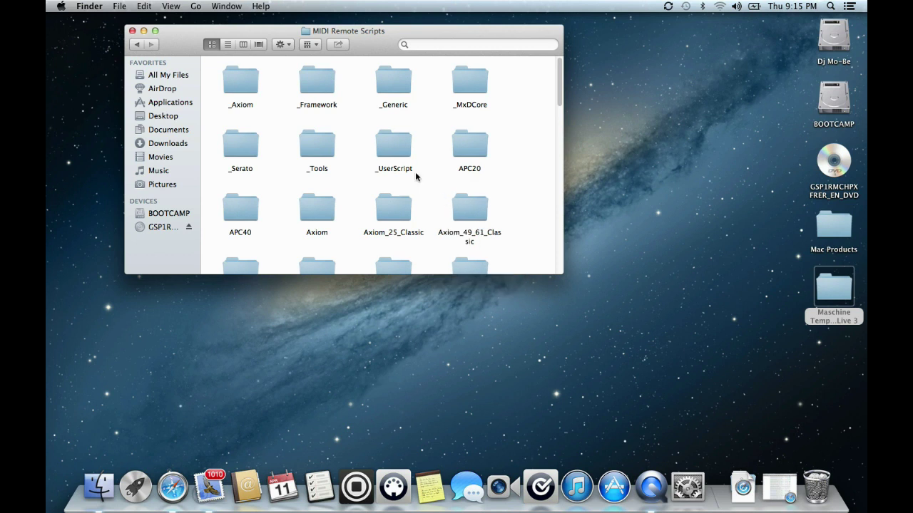
click(132, 32)
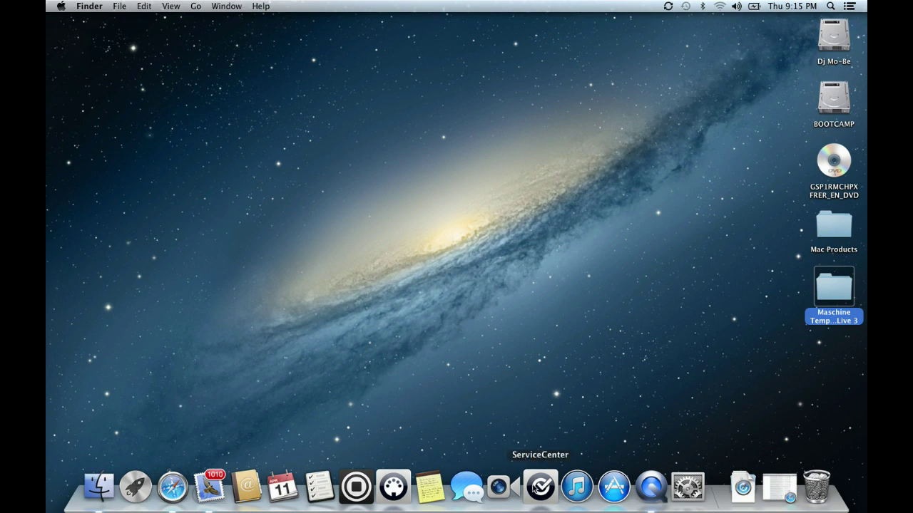
In Controller Editor, delete the old Ableton Live template and add the factory Ableton Live template
click(394, 491)
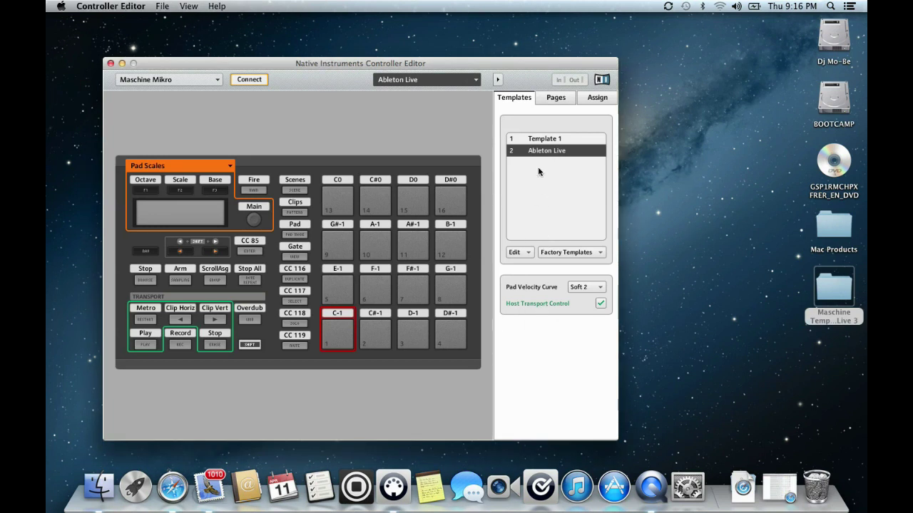
click(527, 248)
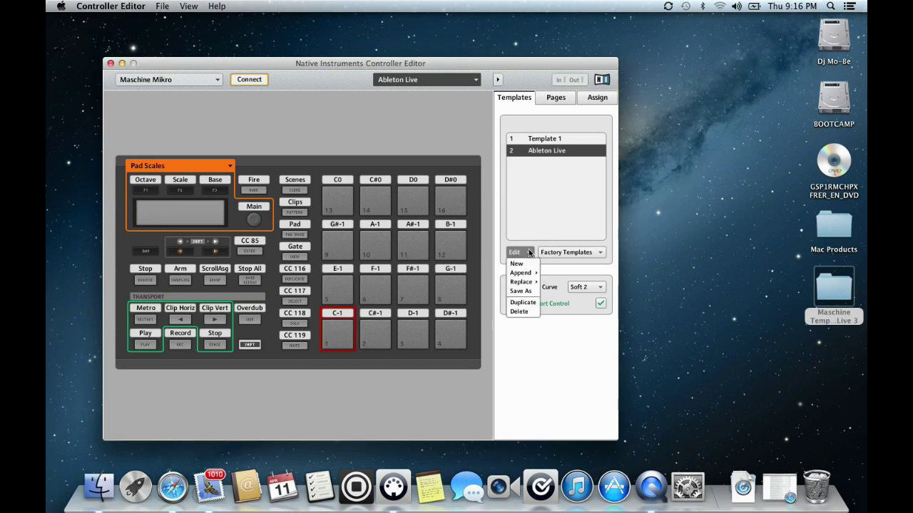
click(519, 312)
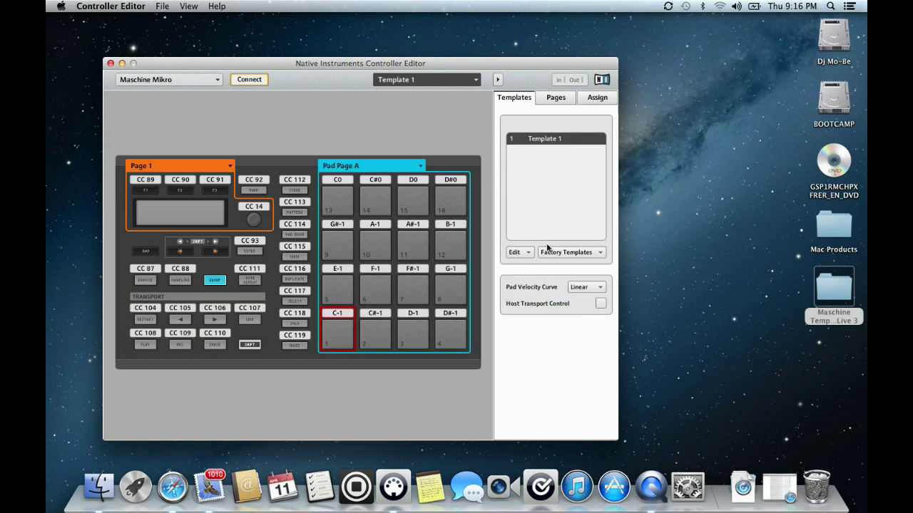
click(589, 255)
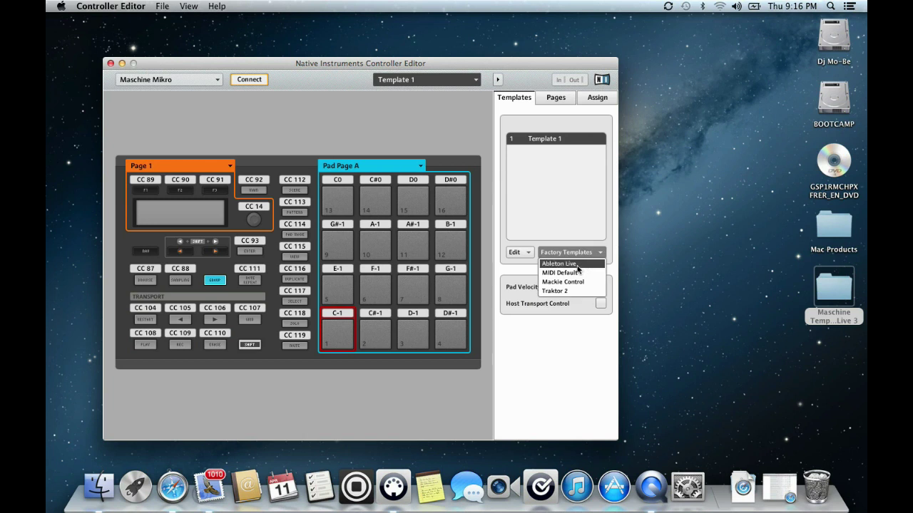
click(577, 266)
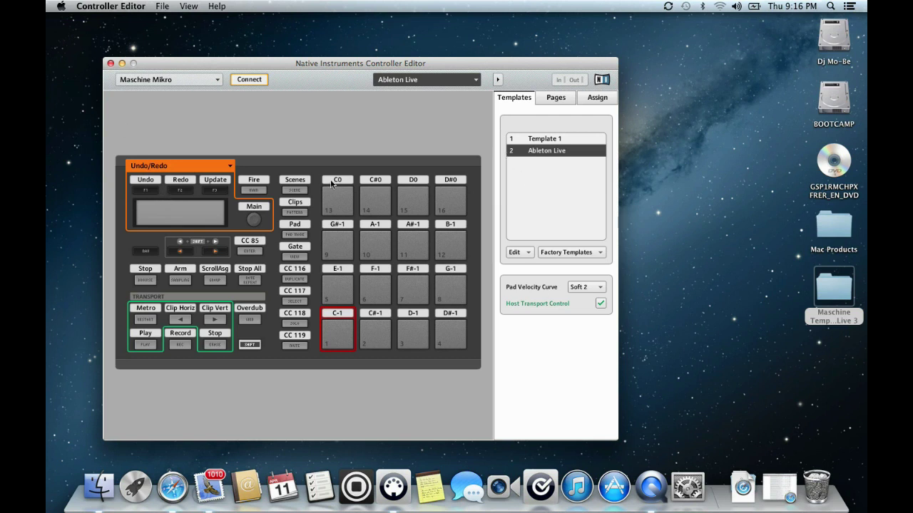
click(111, 64)
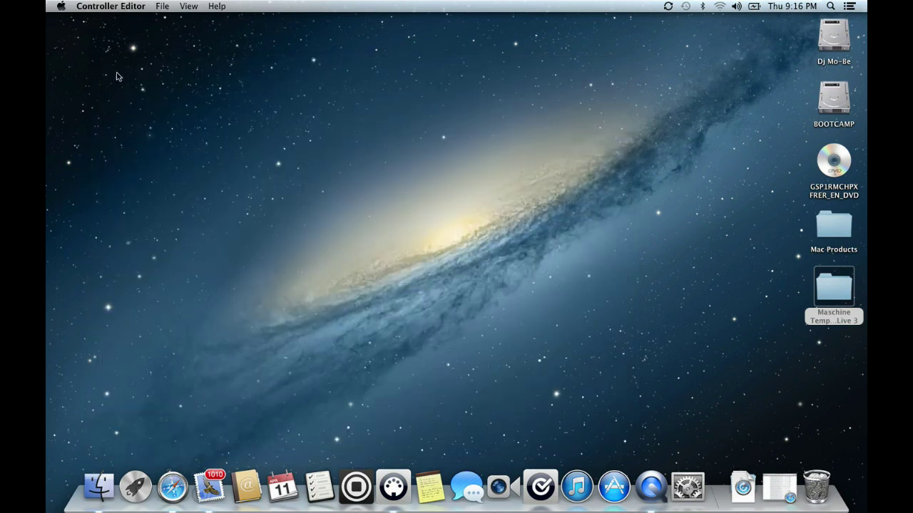
Go to the Applications folder and launch Ableton Live 9 Suite
click(196, 7)
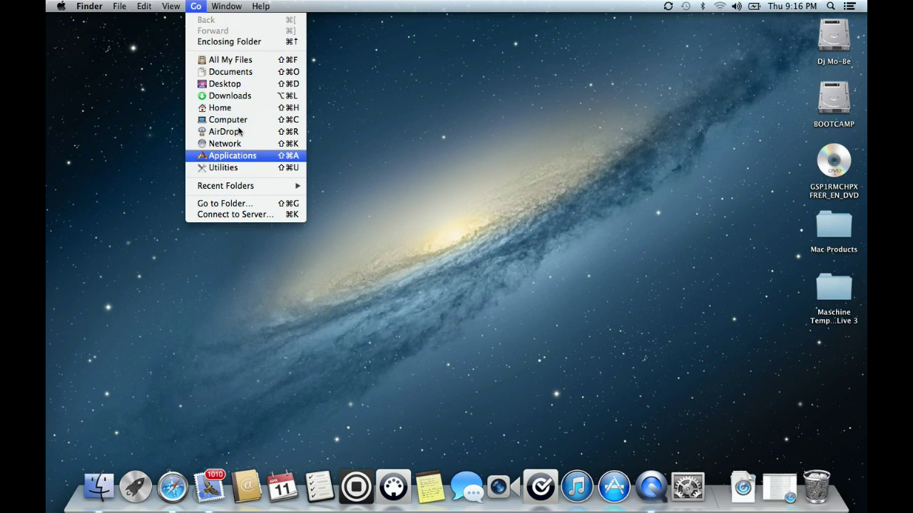
click(243, 55)
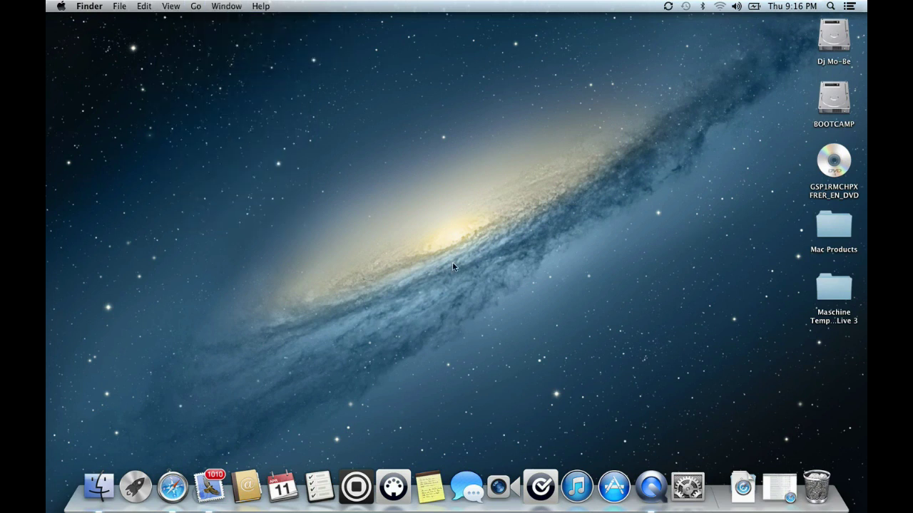
click(193, 7)
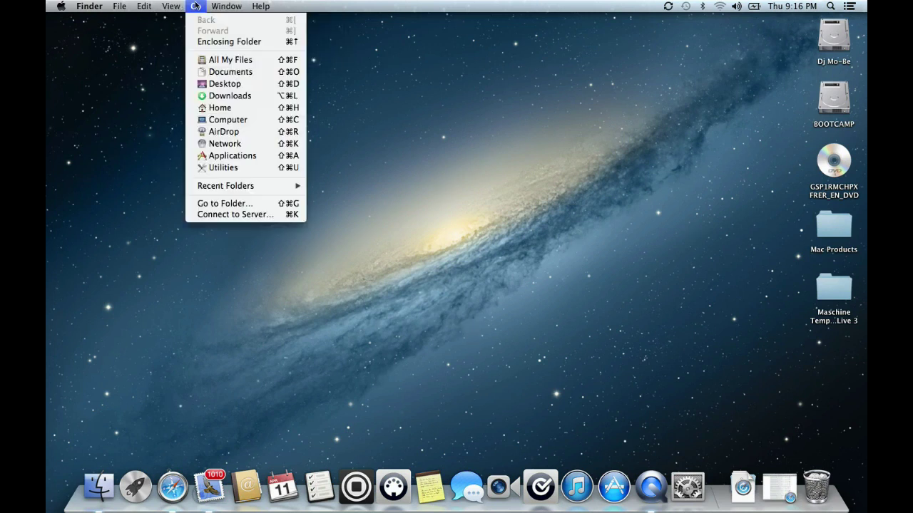
click(233, 156)
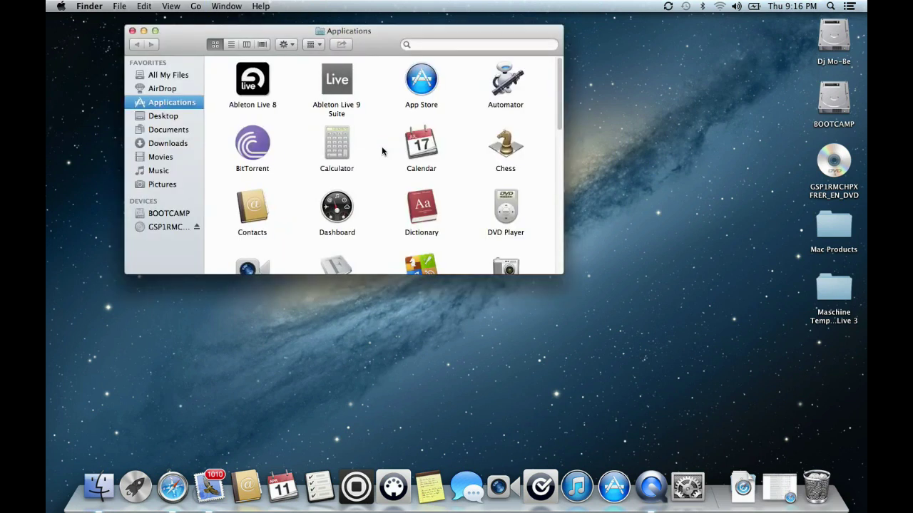
double_click(349, 97)
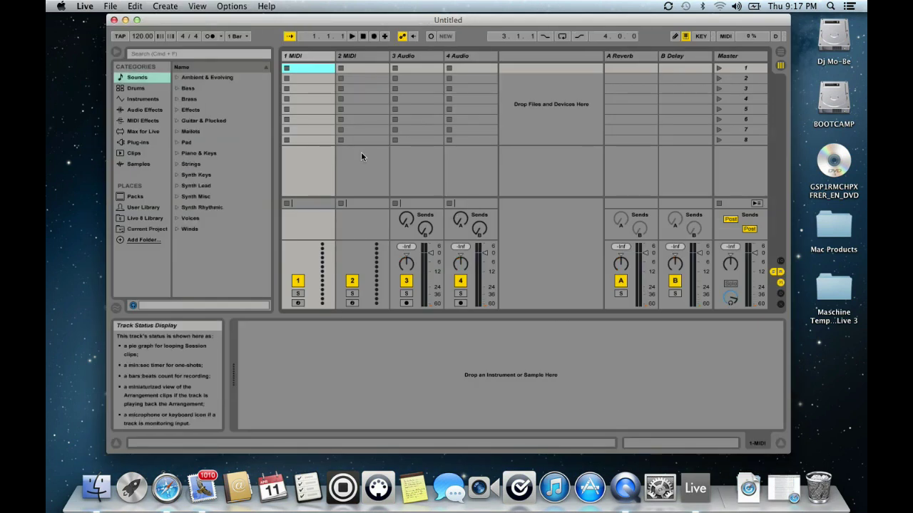
In Live's Preferences, set Control Surface 1 to Maschine with Maschine Mikro In as input
click(85, 7)
click(103, 38)
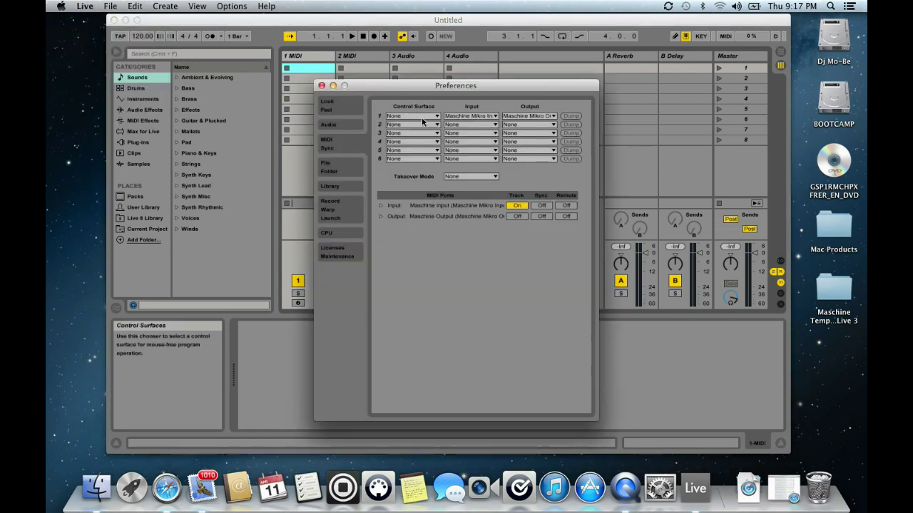
click(422, 116)
click(422, 115)
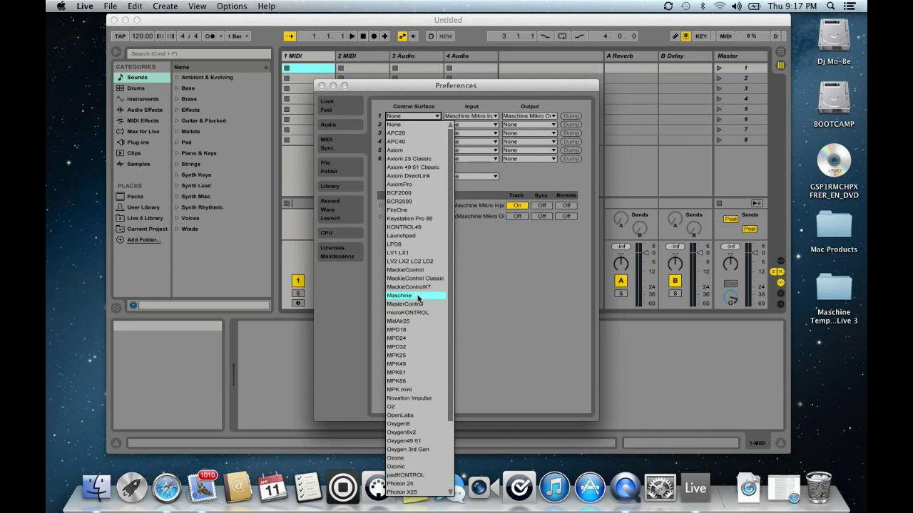
key(Escape)
click(413, 115)
click(424, 136)
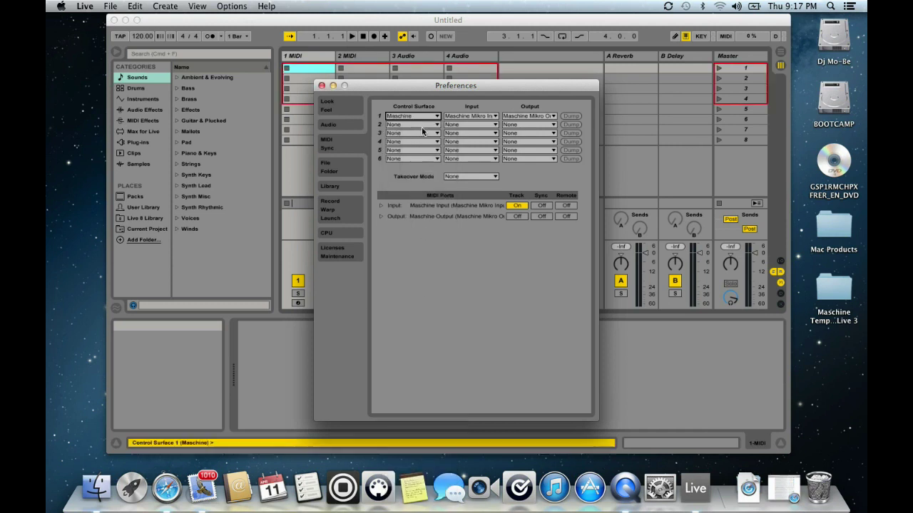
click(477, 120)
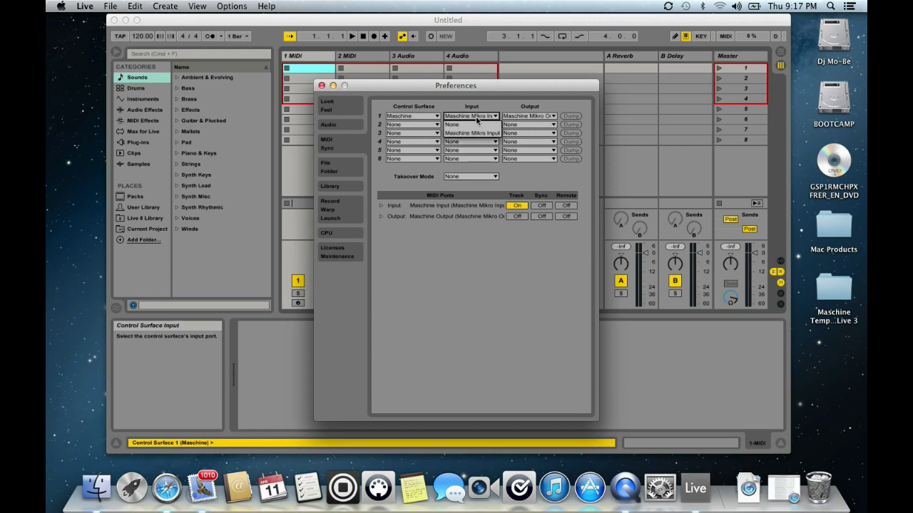
click(471, 128)
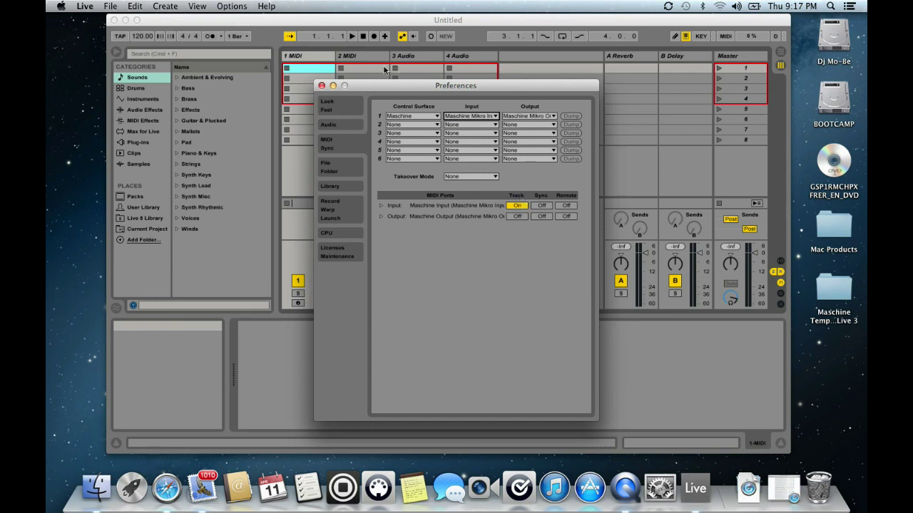
click(322, 85)
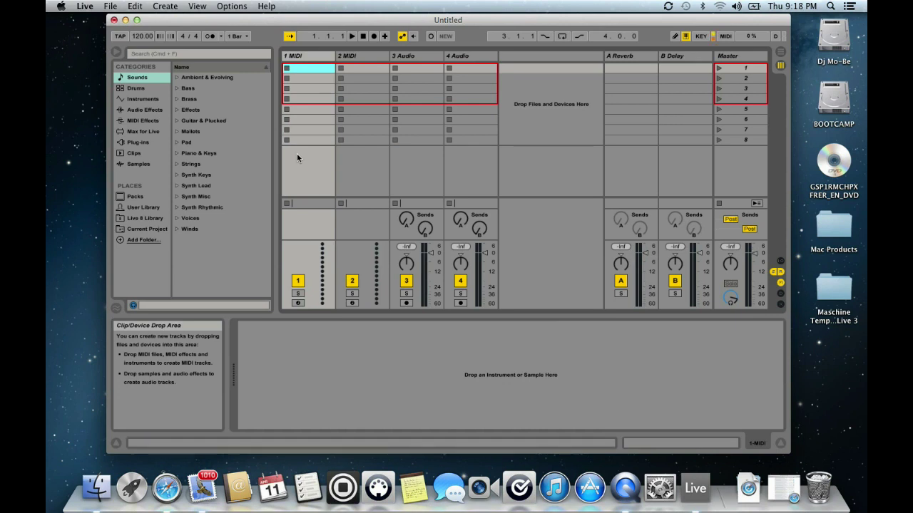
Lower the Master track volume to about -6.97 dB
click(754, 263)
drag(752, 263, 751, 273)
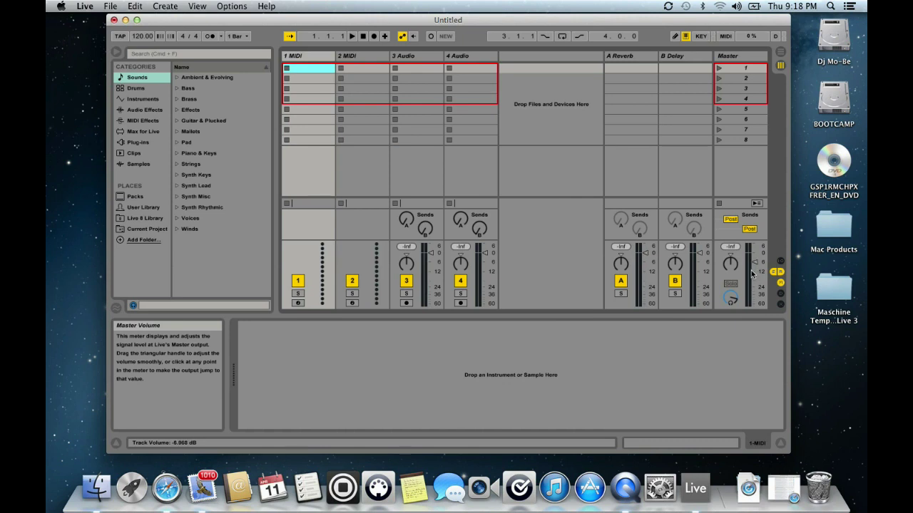